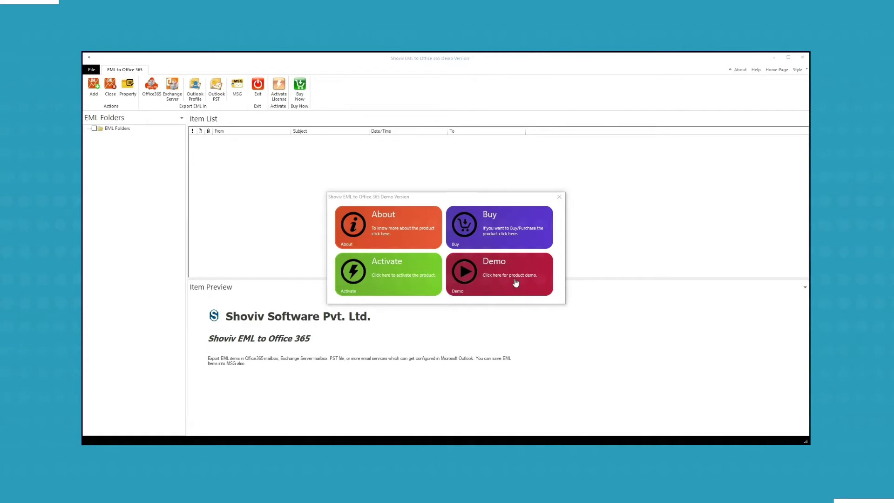
Start the product demo and search the mailbox folder on drive D: for EML folders to add.
click(504, 270)
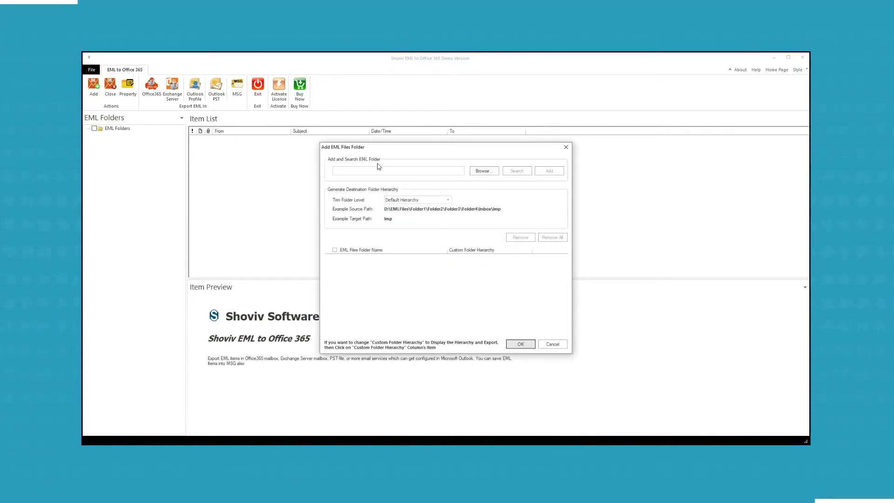
click(482, 174)
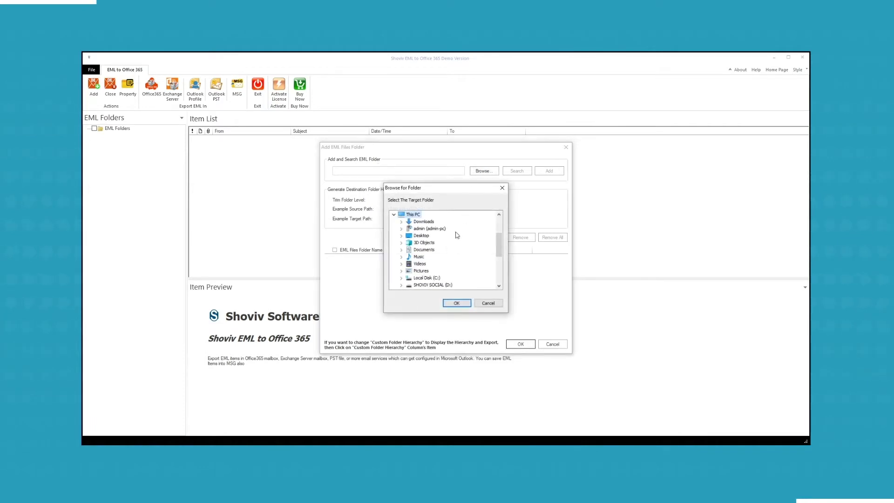
click(402, 285)
scroll(418, 270, down, 1)
click(432, 264)
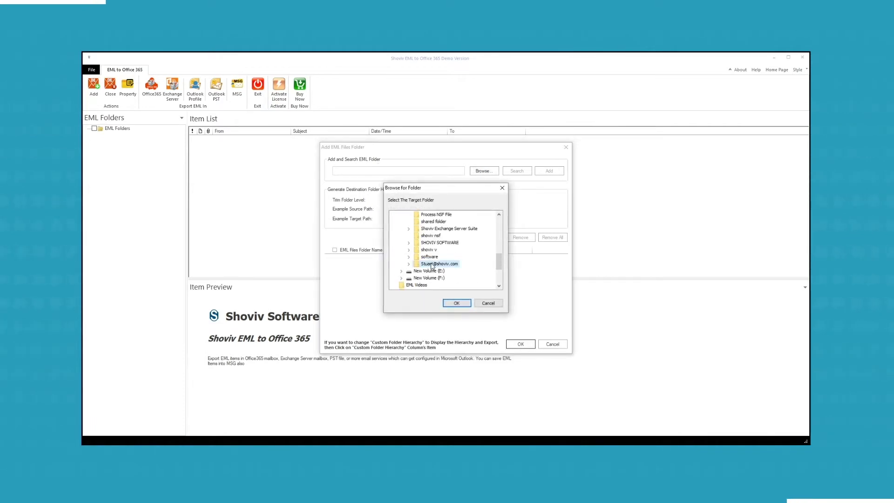
click(456, 303)
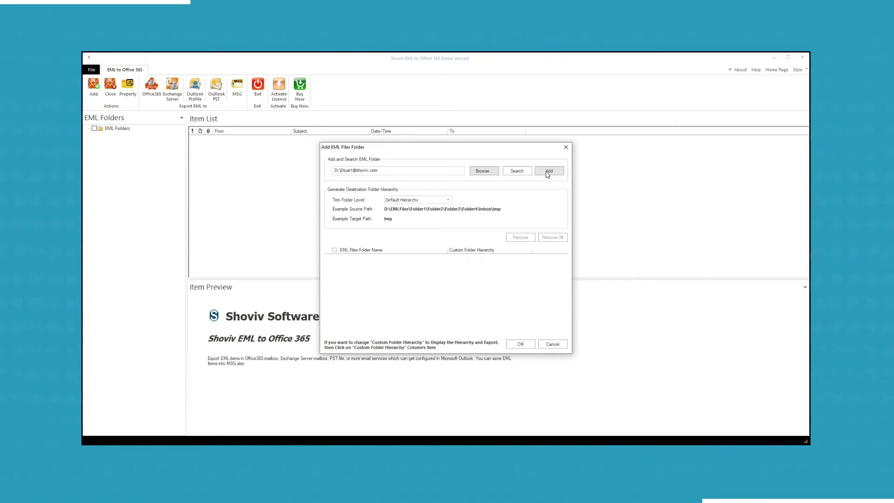
click(517, 173)
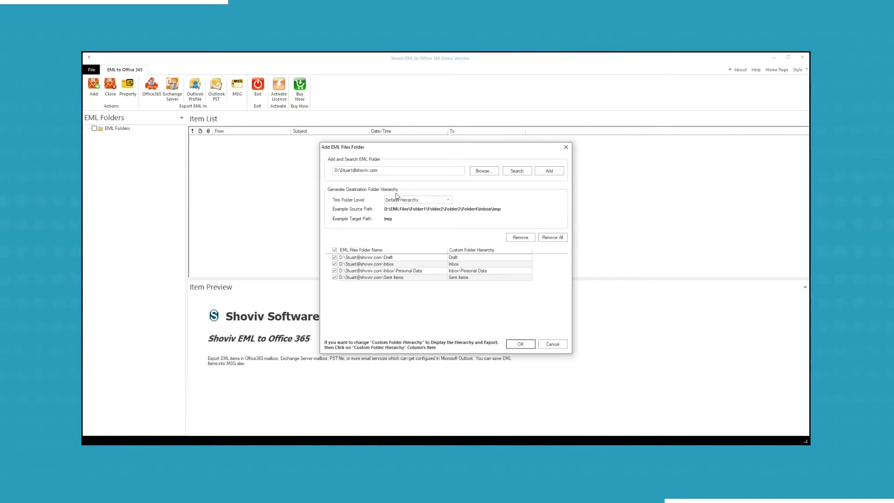
Try trim folder level 3 and a higher level for the destination hierarchy, and return to Default Hierarchy.
click(448, 204)
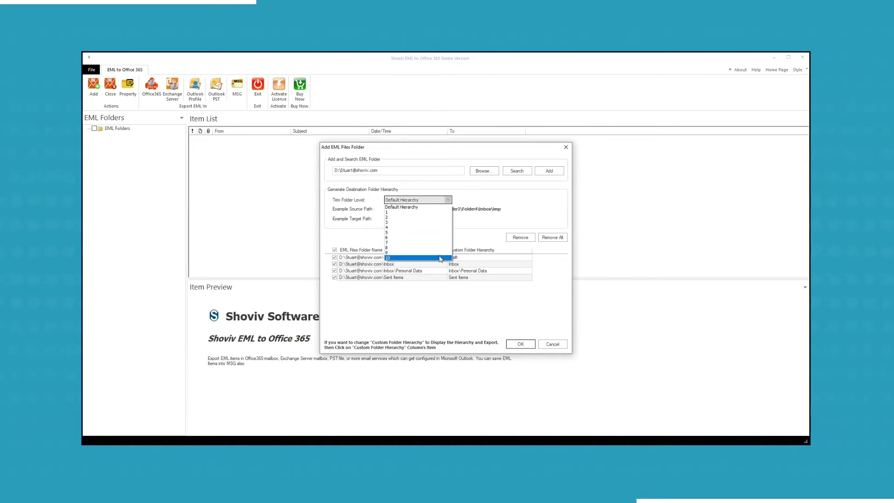
click(424, 207)
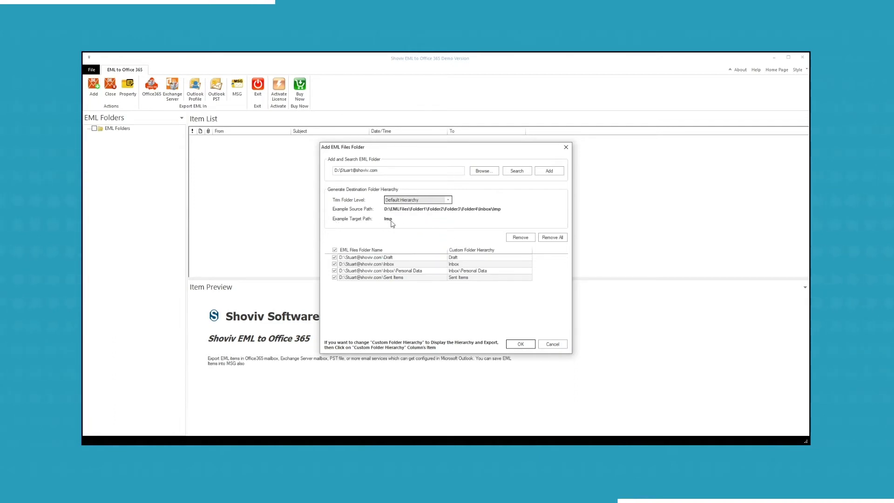
click(447, 200)
click(424, 224)
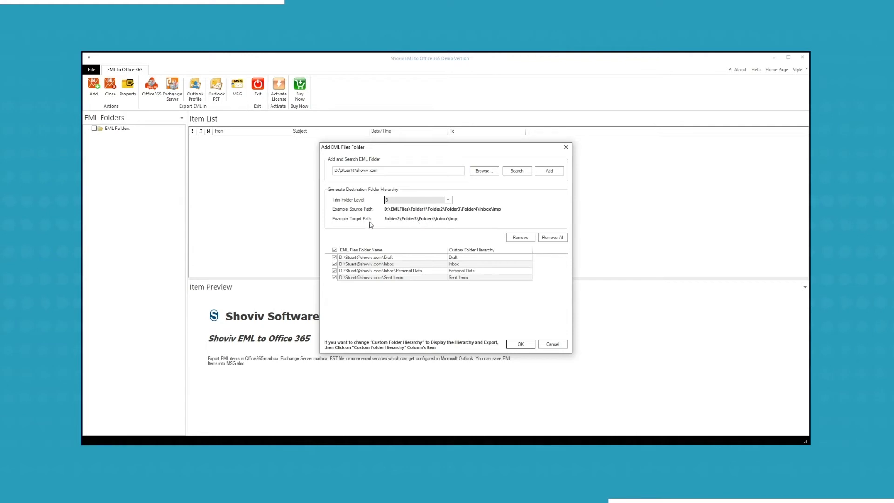
click(448, 199)
click(436, 235)
click(447, 200)
click(446, 206)
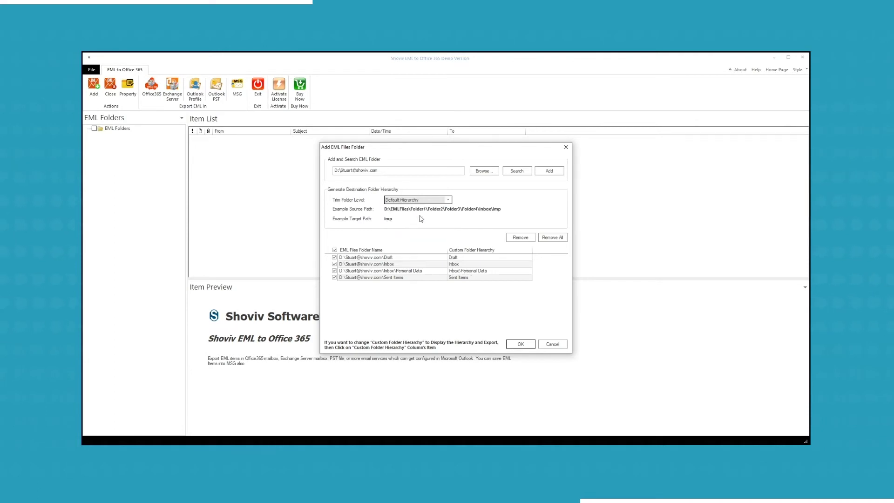
Insert a subfolder with the mailbox owner's first name between Inbox and Personal Data in that folder's custom hierarchy.
click(462, 270)
text(Stuar)
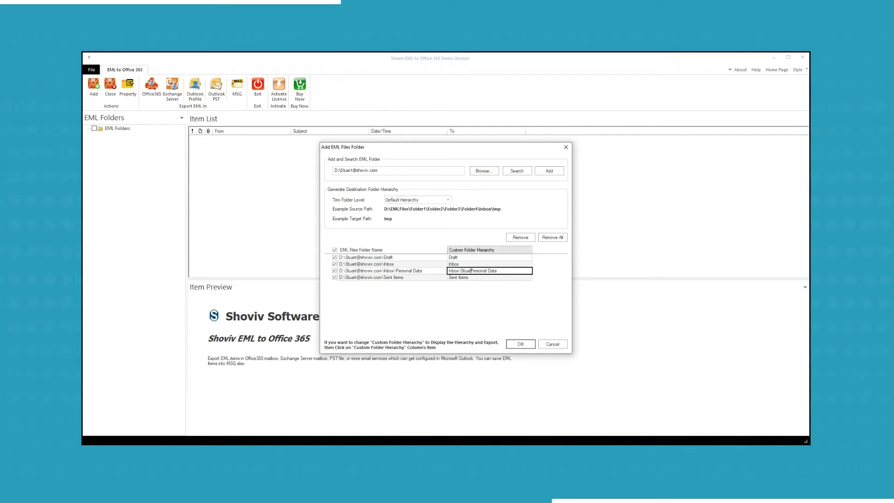
text(t\)
click(436, 272)
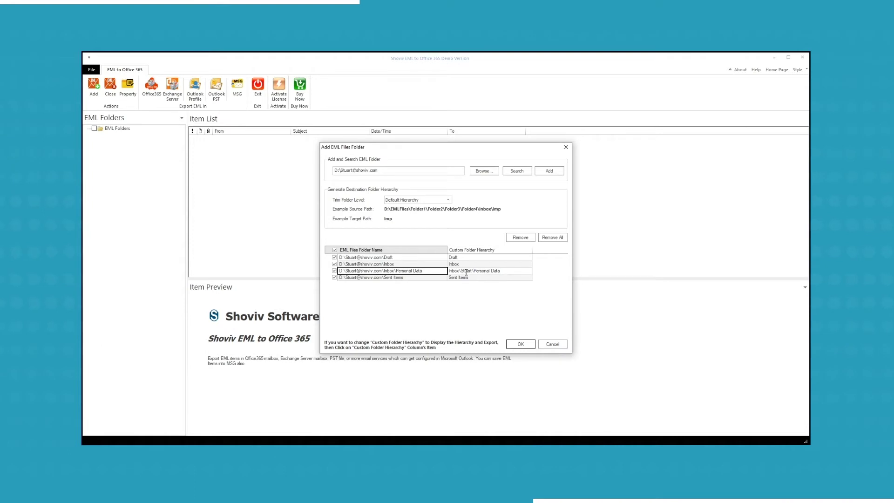
Remove the Draft folder from the list of EML folders and load the remaining folders.
click(432, 260)
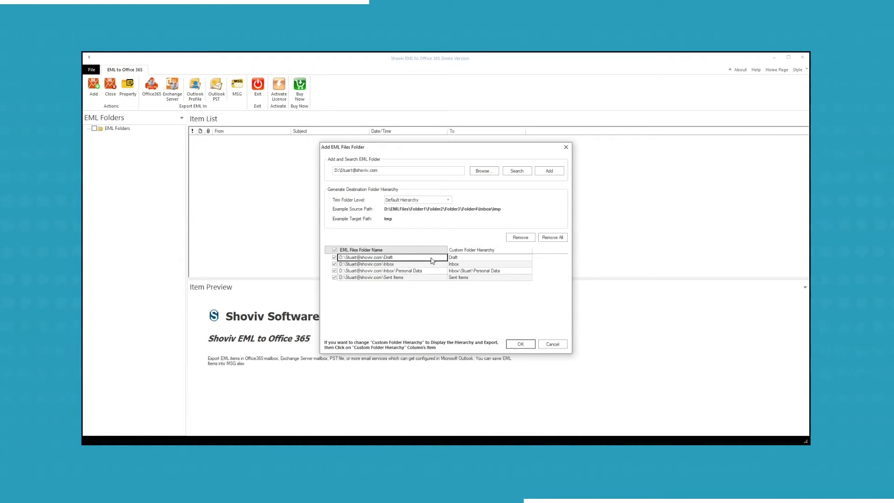
click(519, 238)
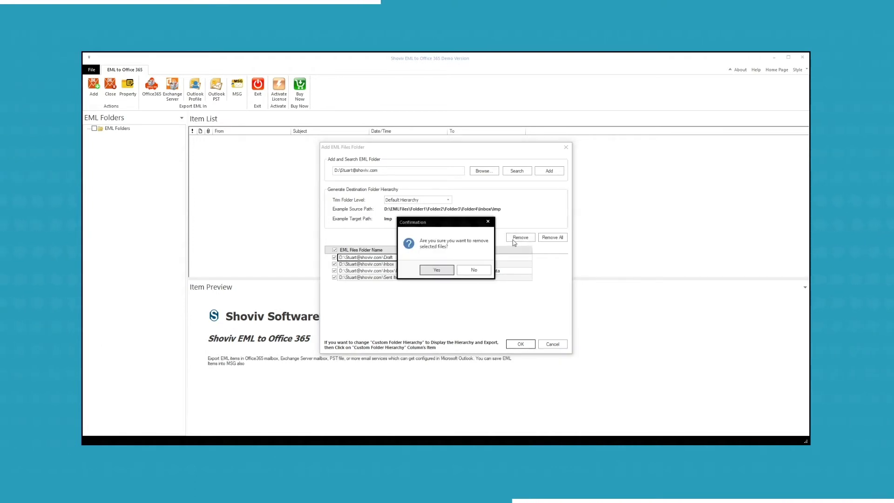
click(437, 270)
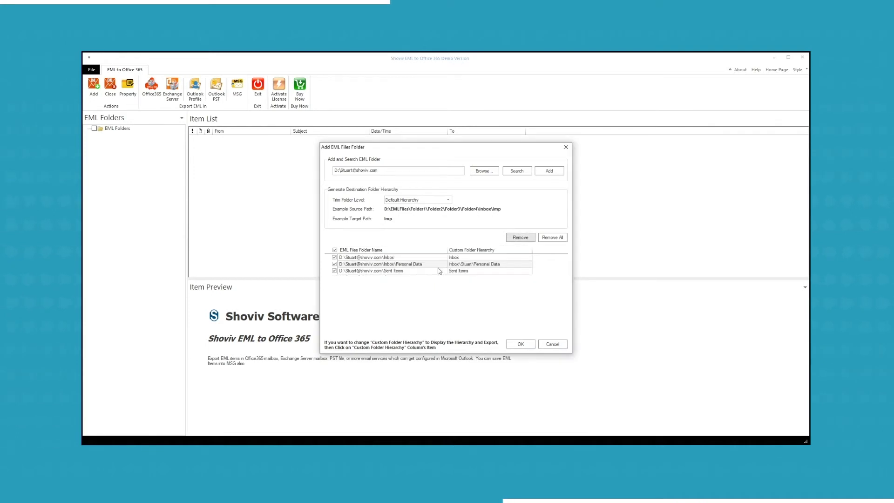
click(515, 346)
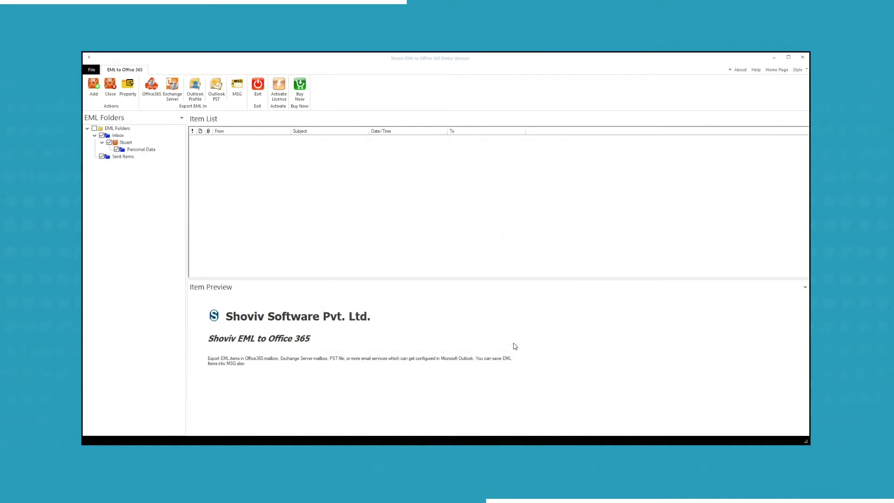
View the messages in the Personal Data folder and set up an export with the type Export in Office365.
click(140, 151)
scroll(260, 179, down, 3)
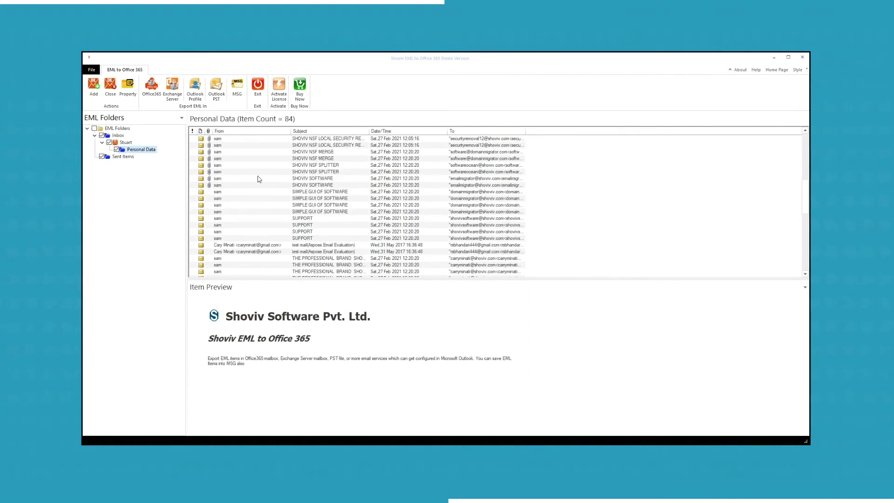
click(156, 87)
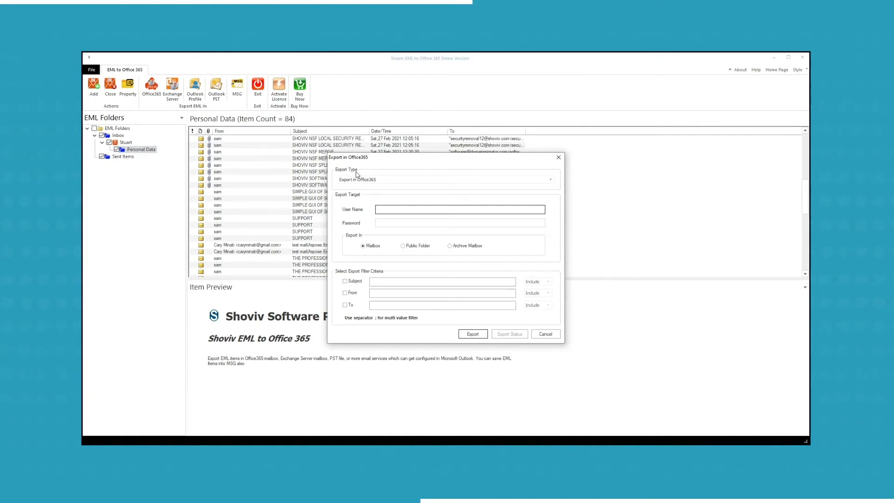
click(551, 181)
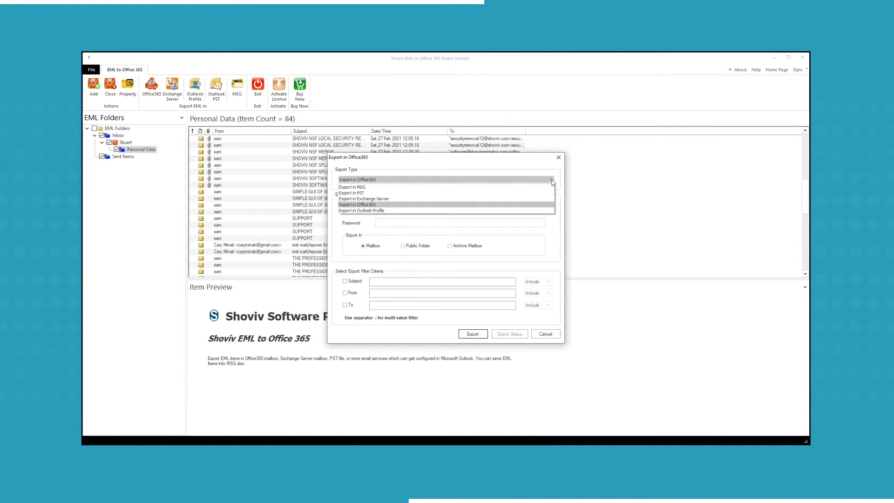
click(549, 206)
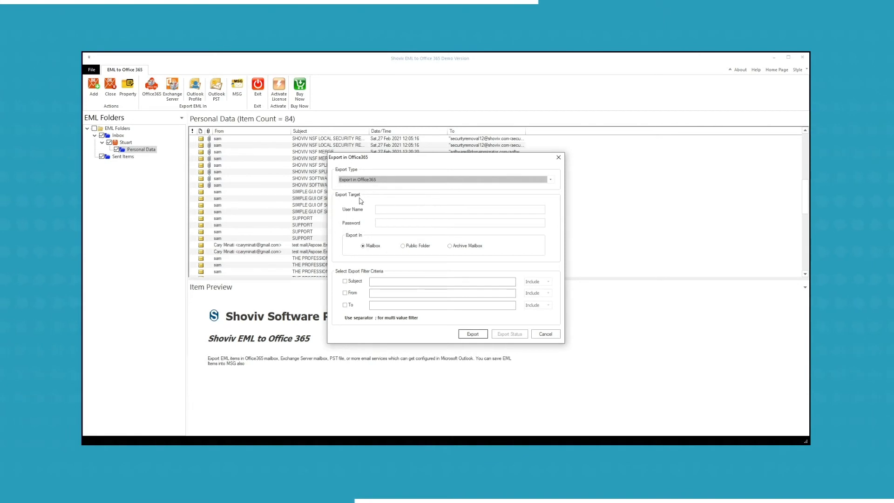
Enter the Office 365 user name and account password, with Mailbox as the export target.
click(381, 210)
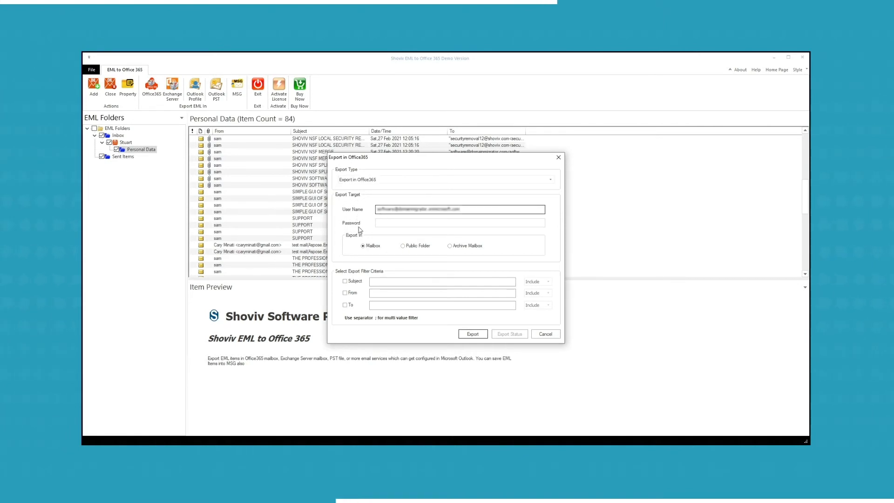
click(379, 223)
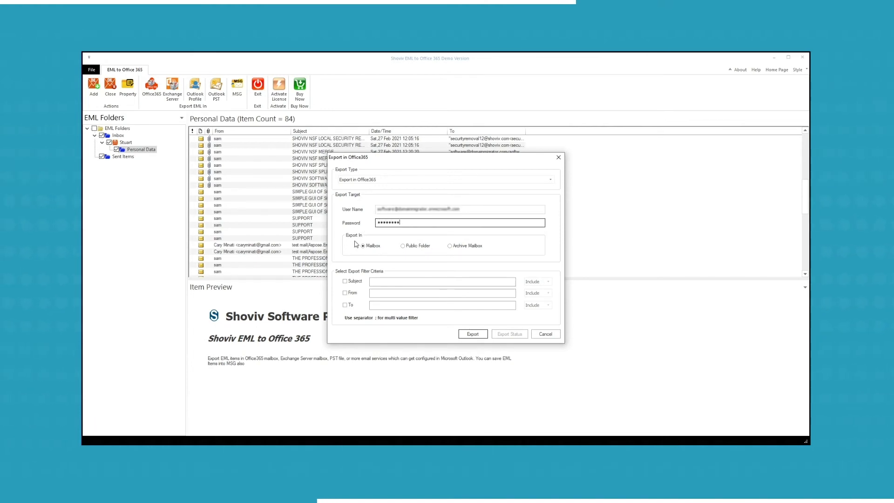
click(363, 251)
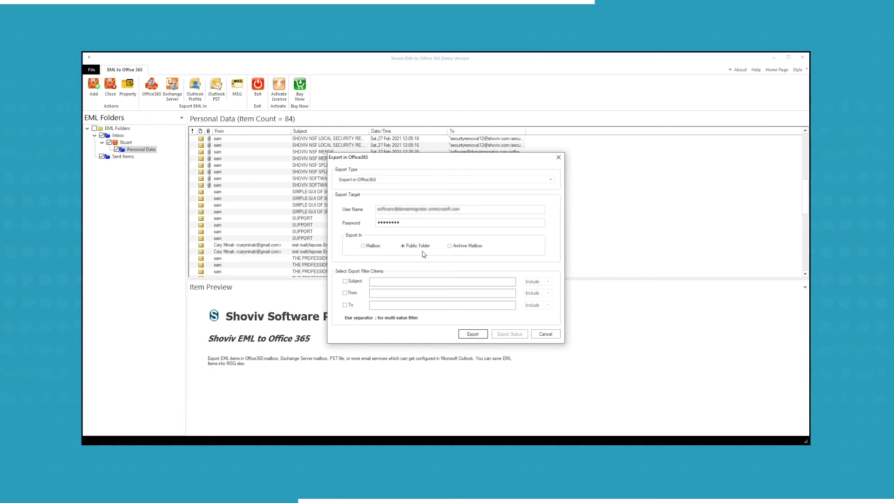
Enable the Subject export filter with the value "shoviv" and set it to Include.
click(346, 281)
click(374, 281)
text(shoviv)
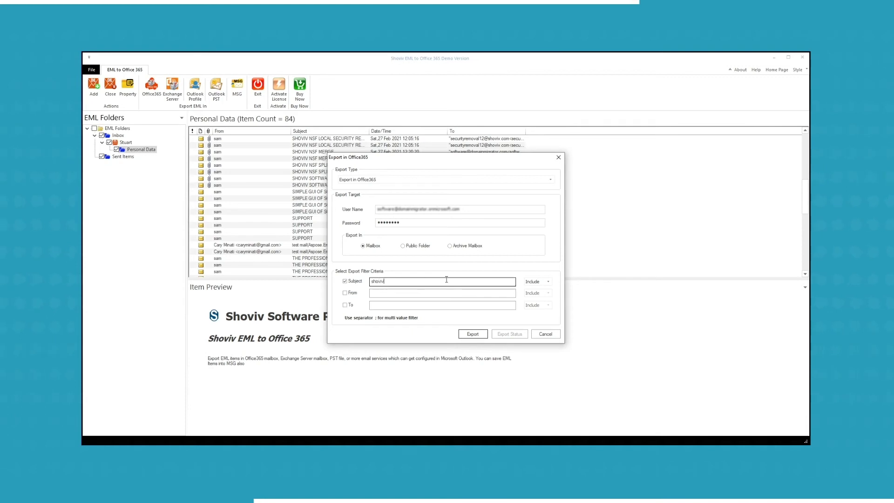
click(547, 281)
click(543, 290)
Enable the From export filter with the sender's name and set it to Include.
click(345, 293)
click(377, 293)
text(sam)
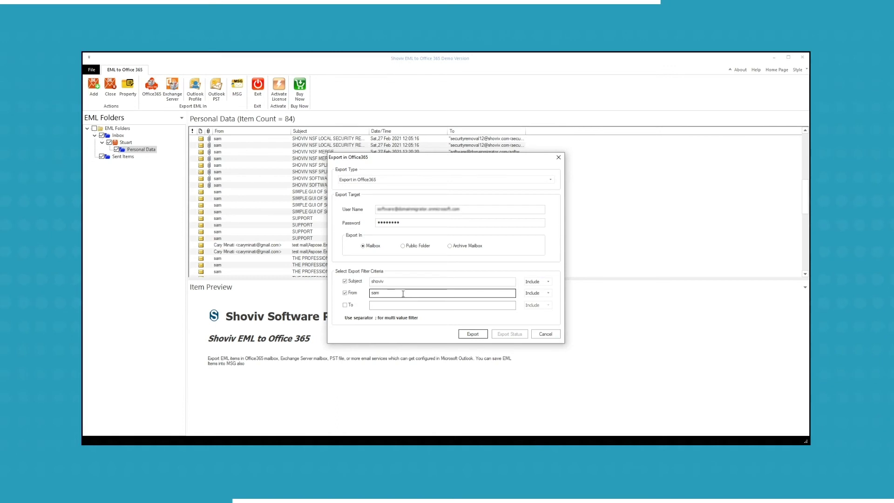
click(548, 293)
click(549, 300)
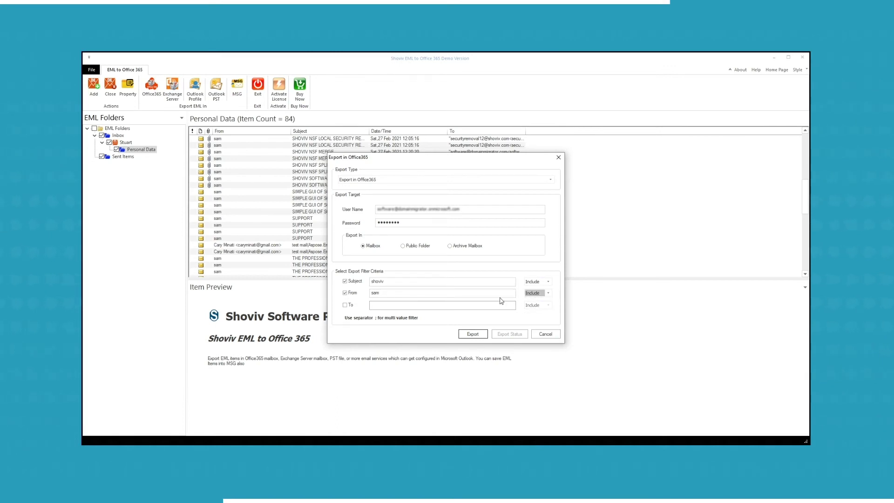
Enable the To filter with "domain" set to Exclude, and run the export under the demo limit.
click(345, 305)
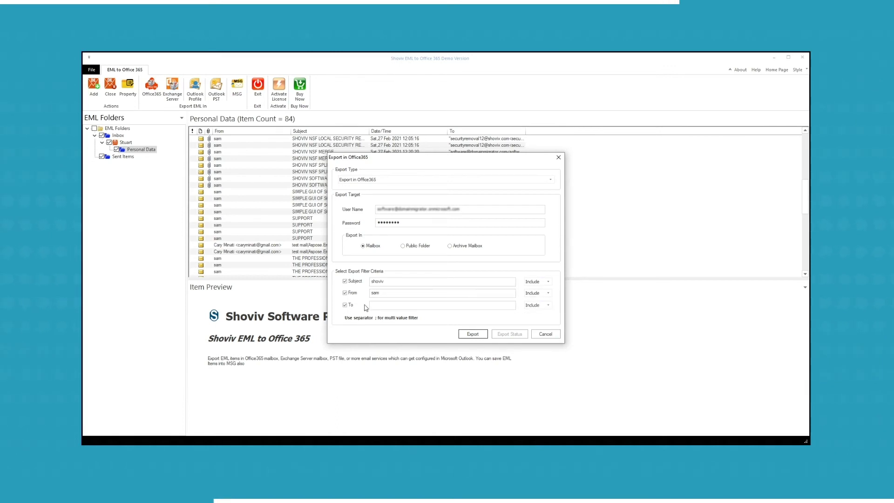
click(378, 304)
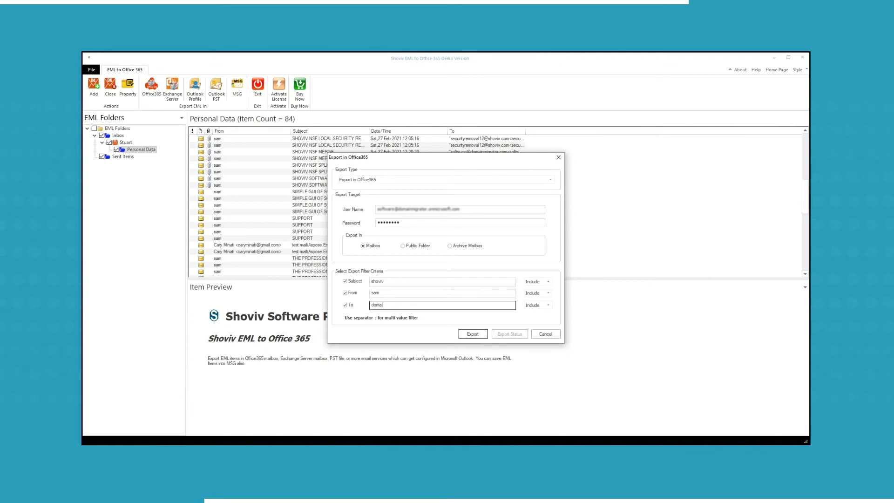
click(548, 305)
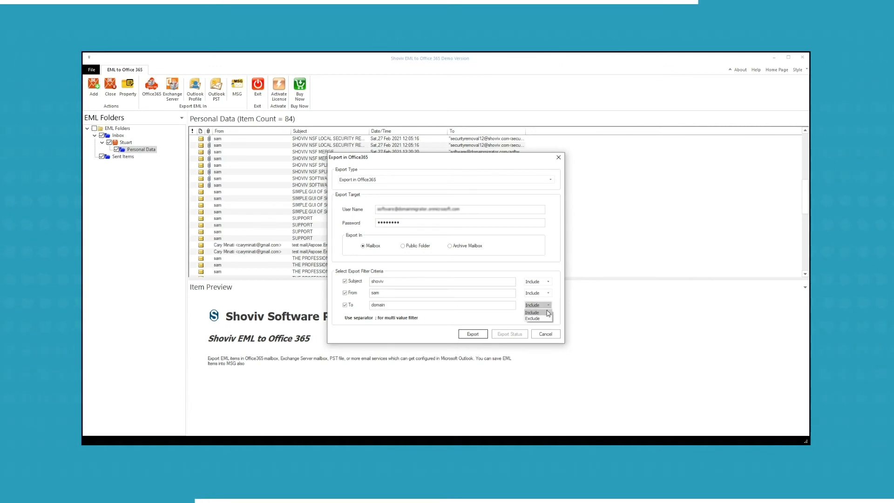
click(545, 318)
click(472, 334)
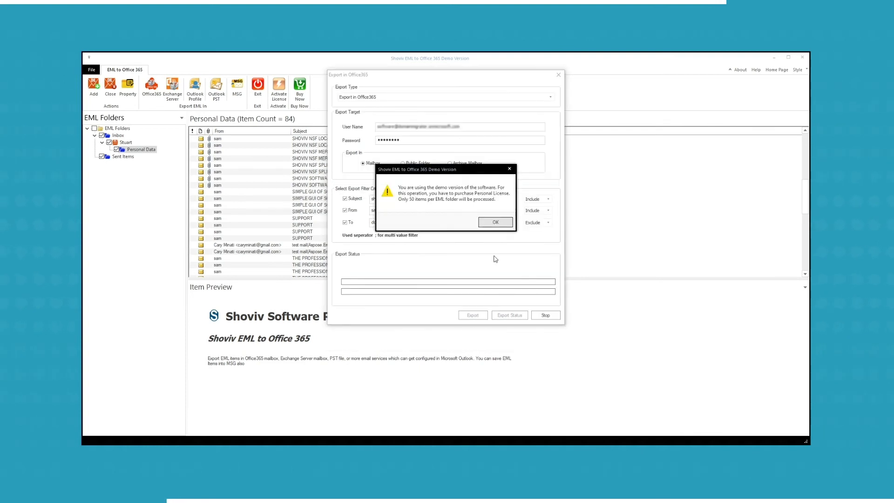
click(496, 223)
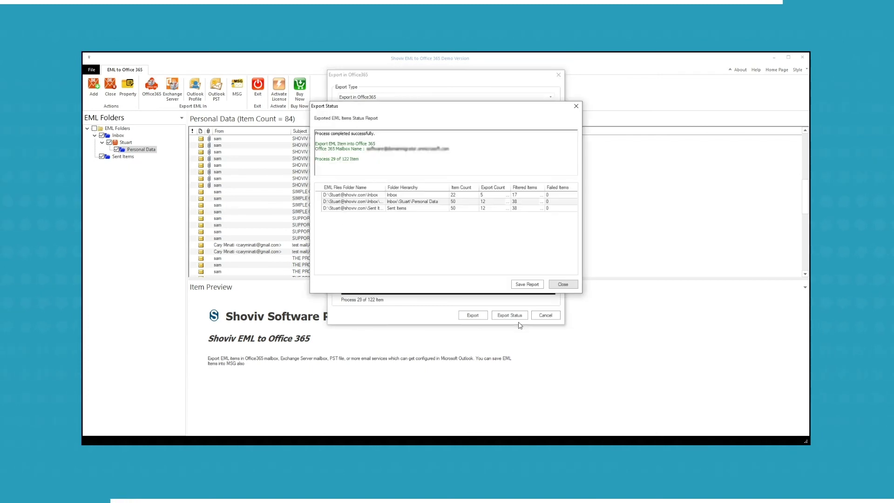
Review the Inbox folder's exported item report and filtered item report in the export status.
double_click(506, 196)
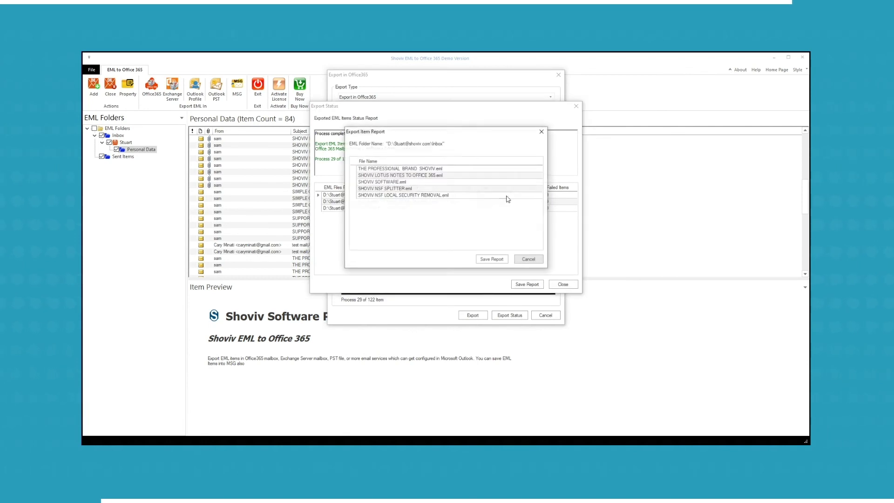
click(529, 258)
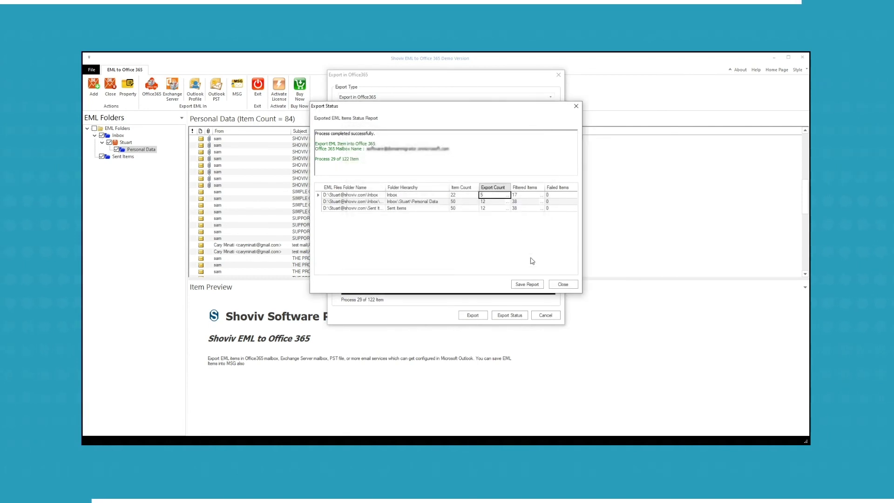
click(540, 195)
scroll(545, 224, down, 3)
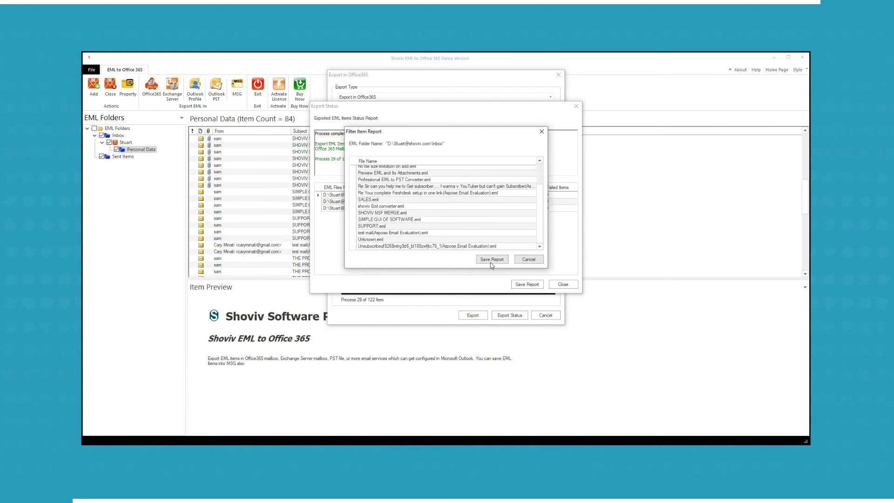
click(529, 259)
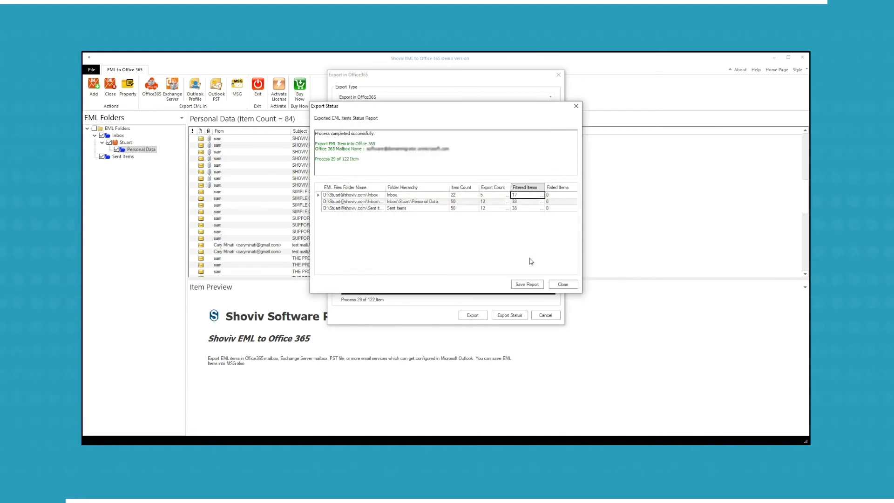
Save the export status report as an HTML file named EMLToOFFICE365Report on New Volume (E:) and open it.
click(528, 284)
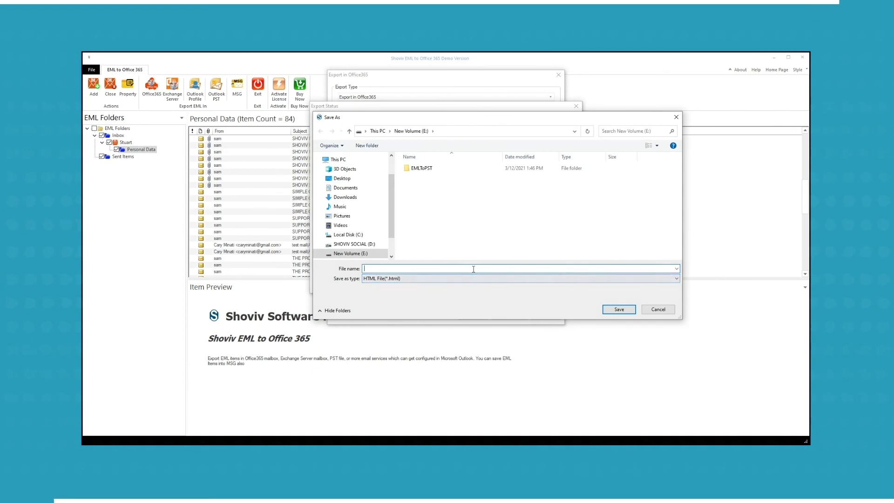
text(EMLToOFFICE365Report)
click(610, 310)
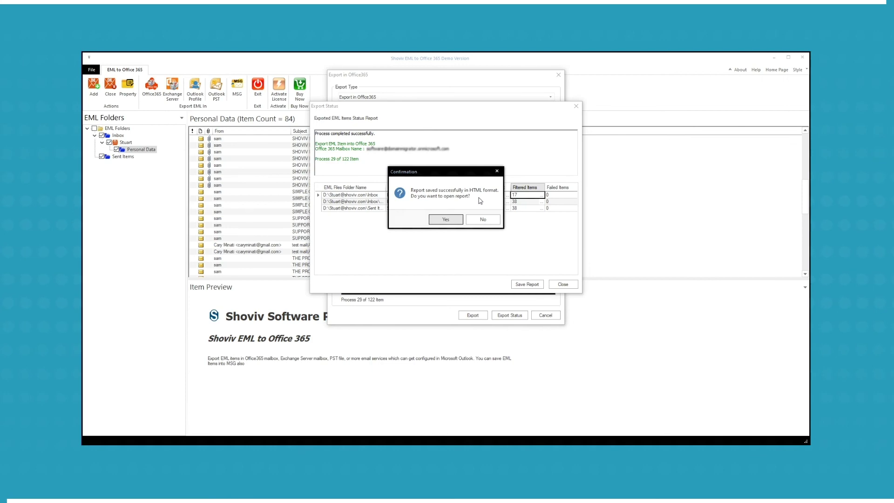
click(453, 221)
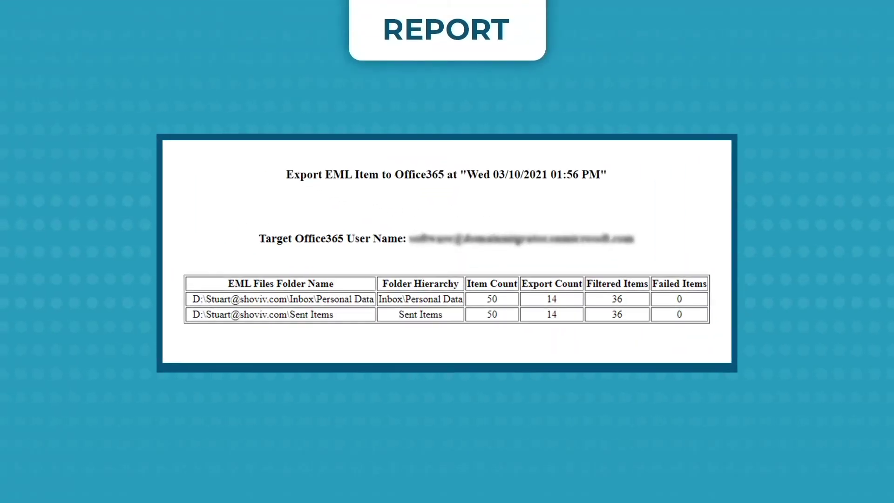